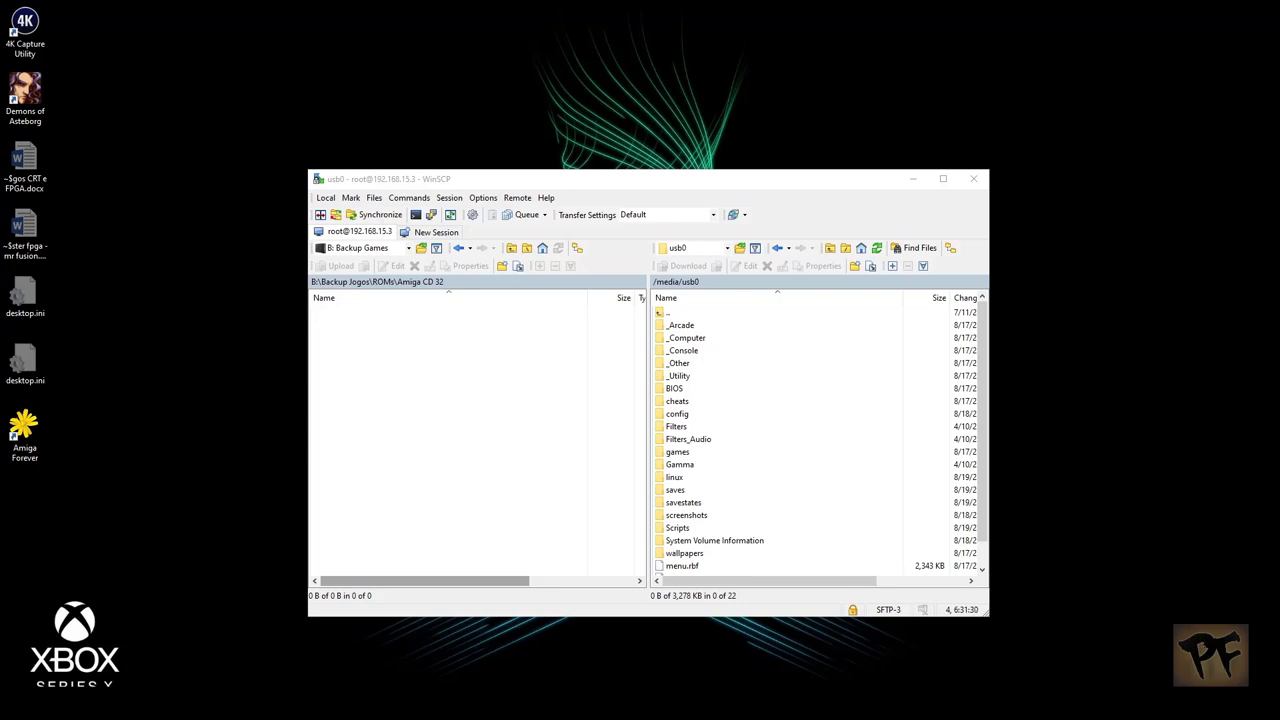
Open the _Computer folder on the remote usb0 drive and select the X68000_20171103.rbf core file.
{"action": "left_click", "coordinate": [706, 345]}
{"action": "double_click", "coordinate": [706, 345]}
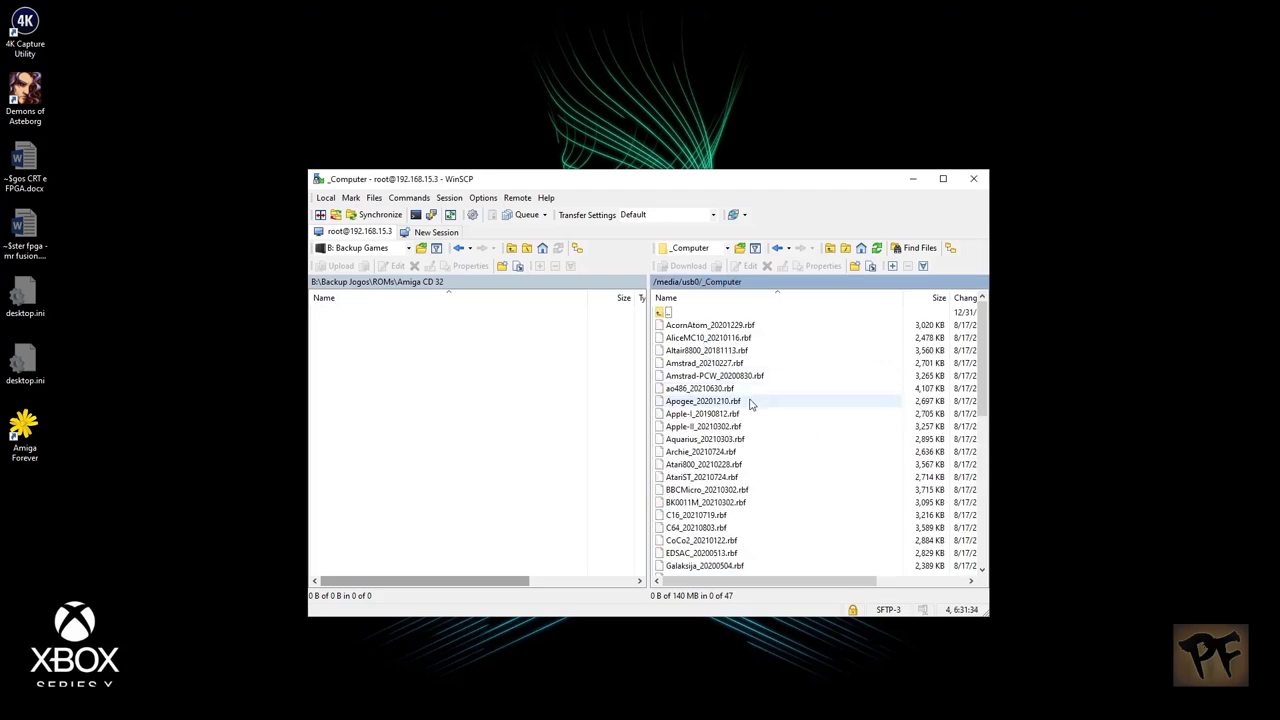
{"action": "scroll", "coordinate": [760, 410], "scroll_direction": "down", "scroll_amount": 7}
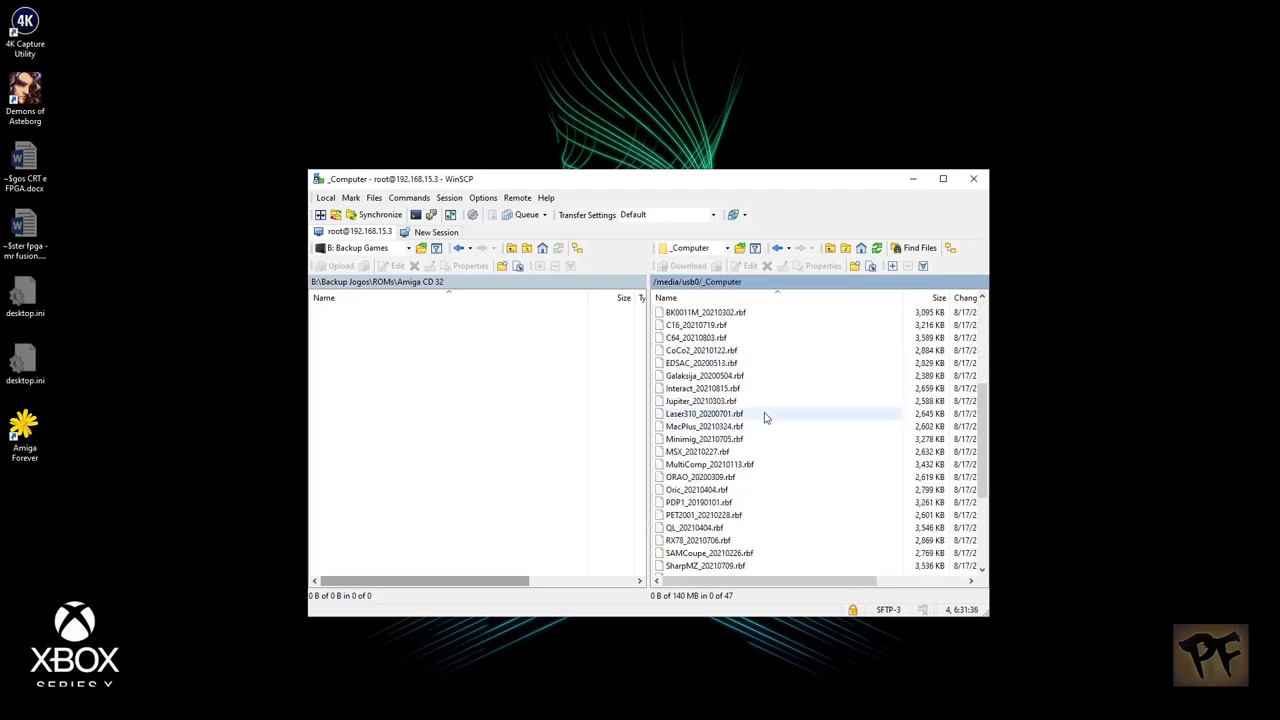
{"action": "scroll", "coordinate": [765, 418], "scroll_direction": "down", "scroll_amount": 2}
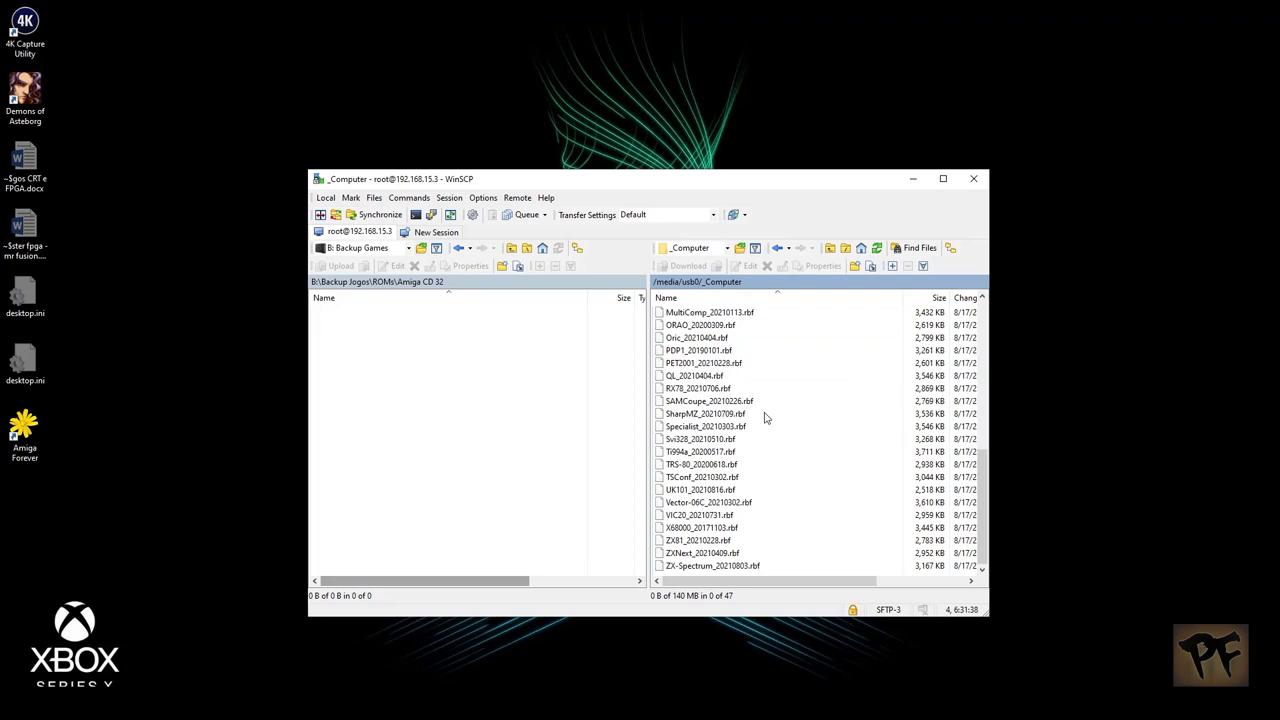
{"action": "left_click", "coordinate": [741, 528]}
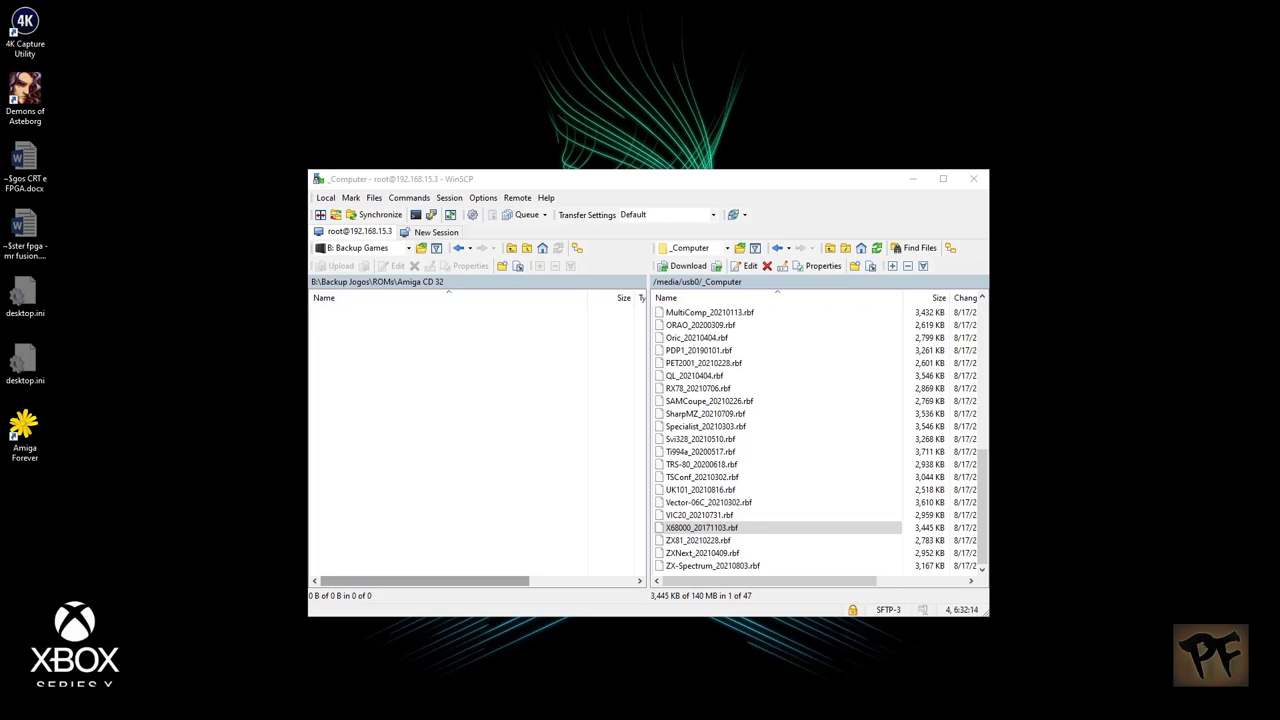
Copy F68kMiSTer_20200515.rbf into the remote _Computer folder, refresh the listing and select that core file.
{"action": "left_click", "coordinate": [827, 446]}
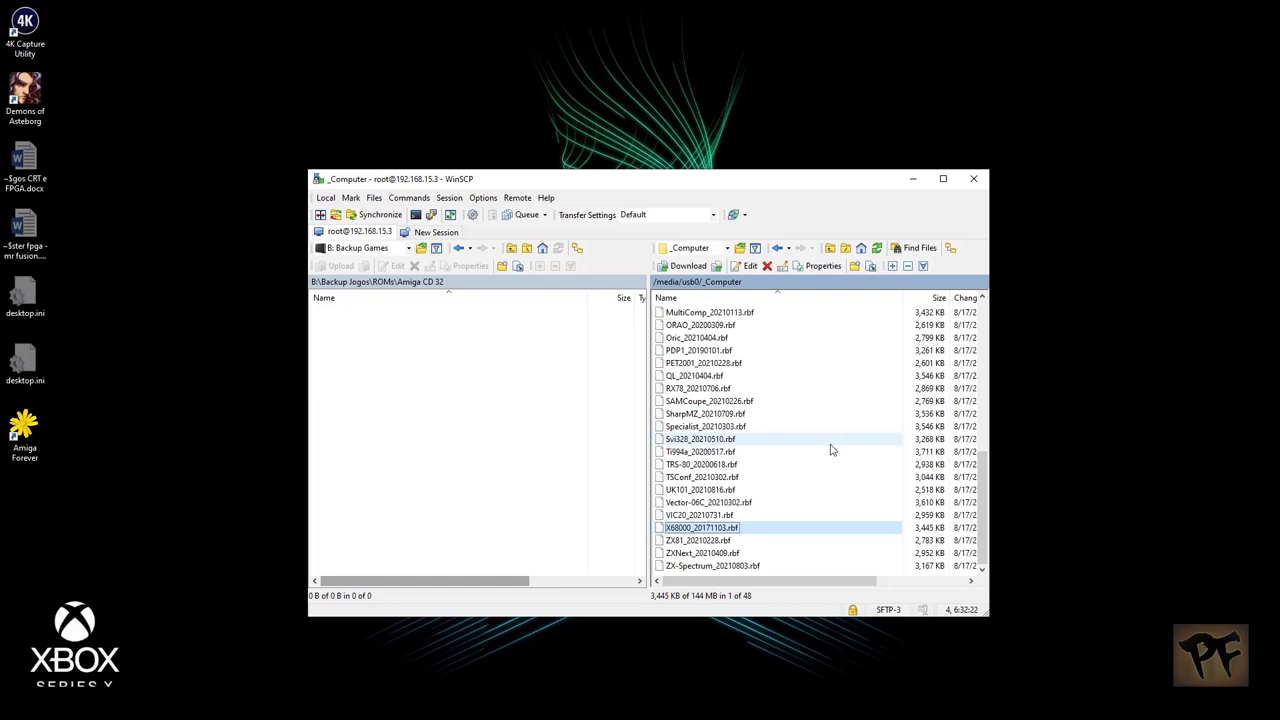
{"action": "scroll", "coordinate": [830, 450], "scroll_direction": "up", "scroll_amount": 3}
{"action": "scroll", "coordinate": [830, 450], "scroll_direction": "down", "scroll_amount": 3}
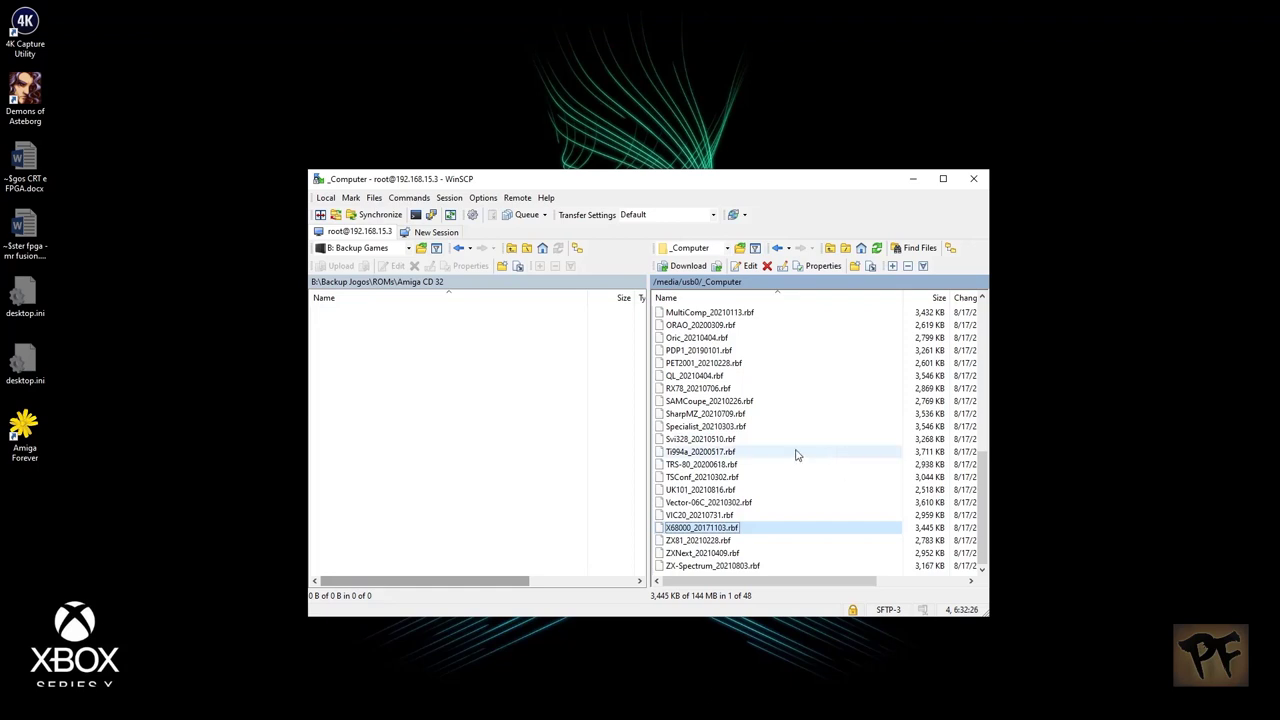
{"action": "left_click", "coordinate": [862, 249]}
{"action": "scroll", "coordinate": [808, 456], "scroll_direction": "up", "scroll_amount": 3}
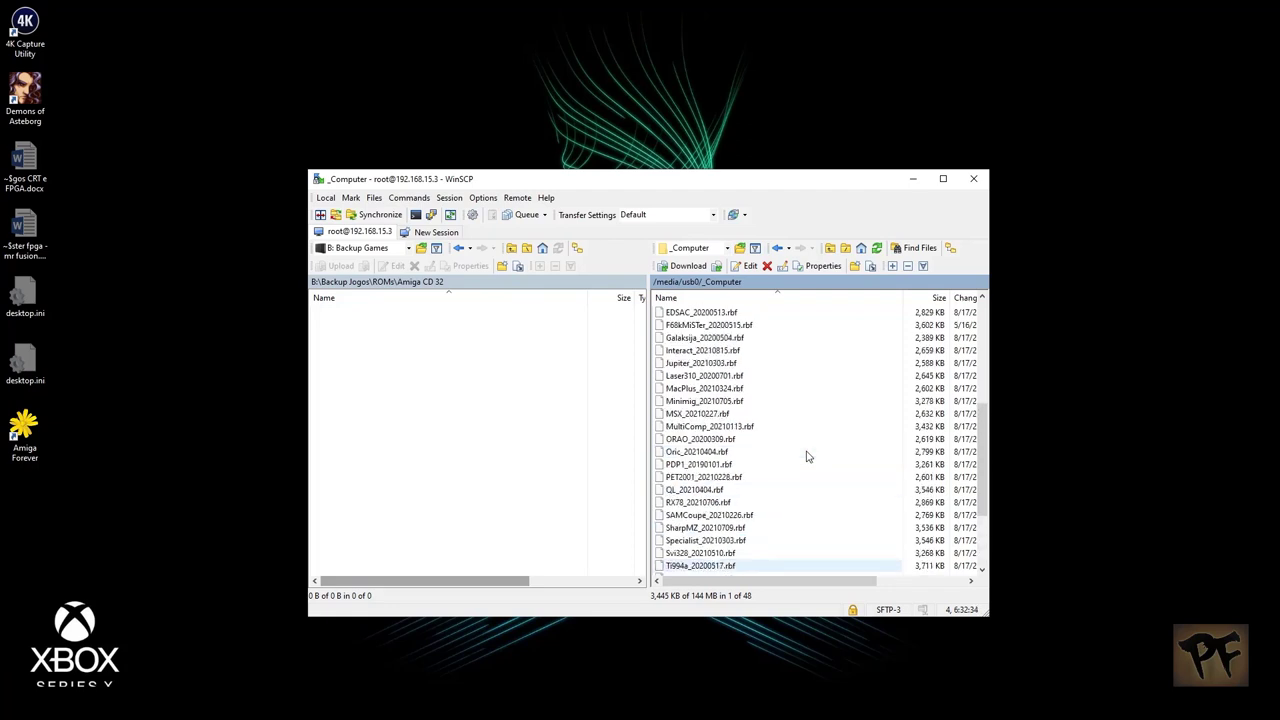
{"action": "scroll", "coordinate": [808, 456], "scroll_direction": "up", "scroll_amount": 1}
{"action": "left_click", "coordinate": [752, 363]}
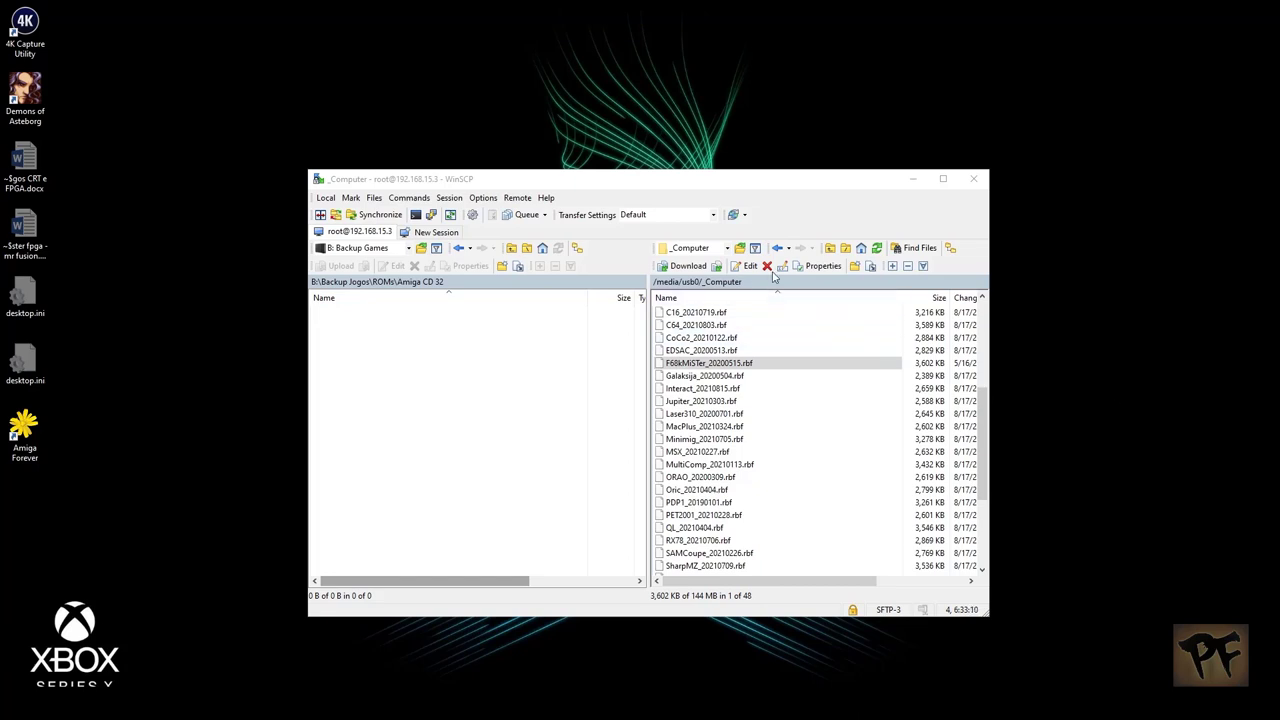
Create a folder named bootrom in /media/usb0 and copy X68000.rom into it.
{"action": "left_click", "coordinate": [828, 250]}
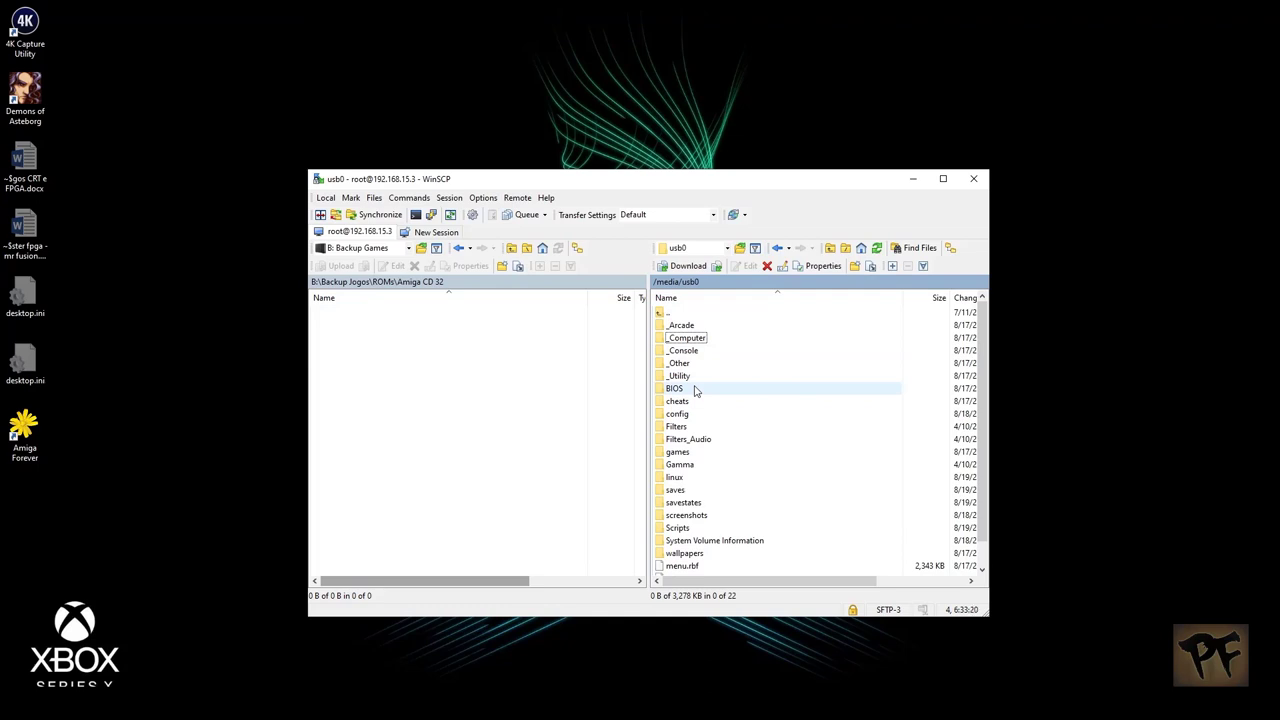
{"action": "left_click", "coordinate": [855, 266]}
{"action": "type", "text": "bootrom"}
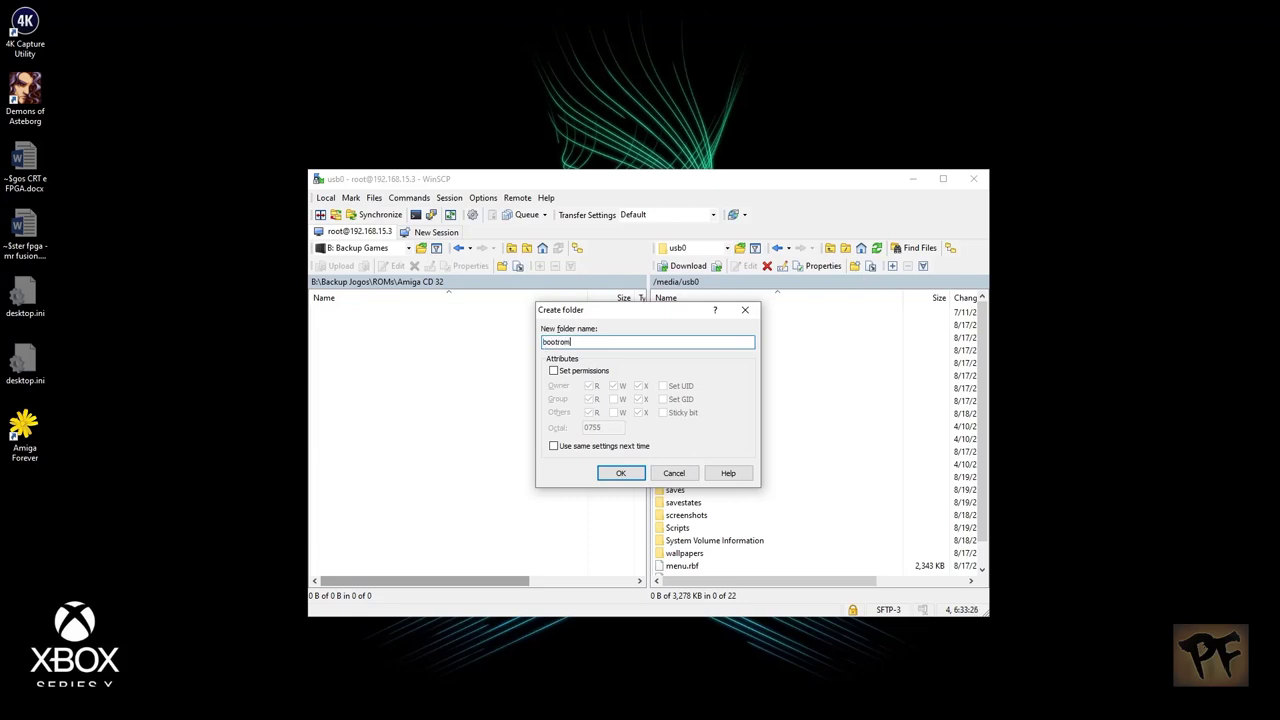
{"action": "key", "text": "Return"}
{"action": "double_click", "coordinate": [682, 401]}
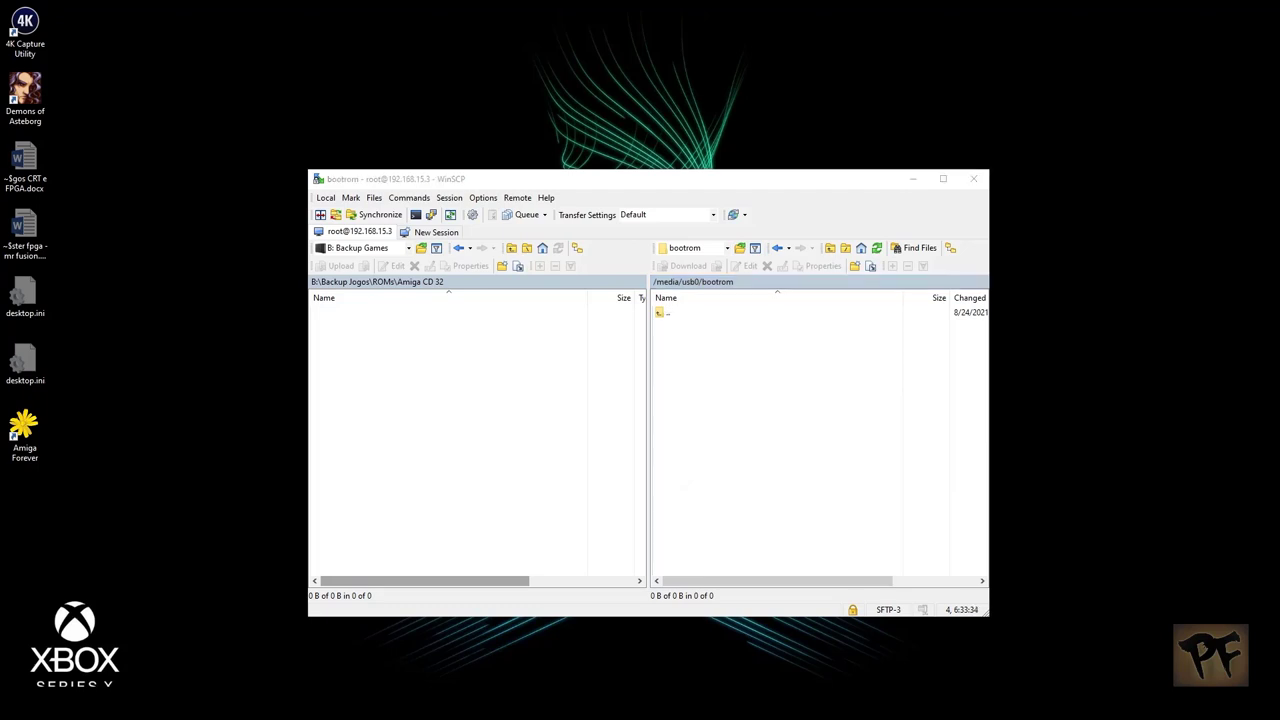
{"action": "left_click", "coordinate": [735, 412]}
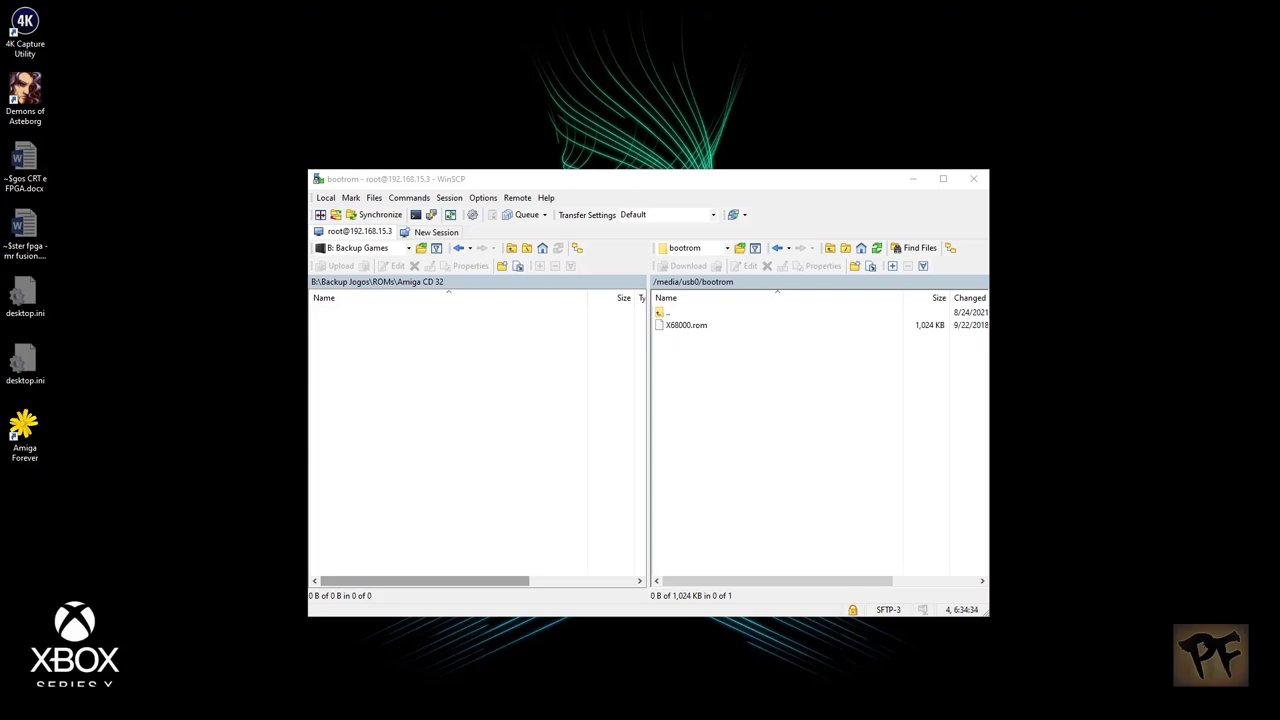
Bring the SD Card 2 window beside the X68000 (F:) window and examine the contents of its x68000_d88 folder.
{"action": "left_click_drag", "start_coordinate": [716, 424], "coordinate": [651, 189]}
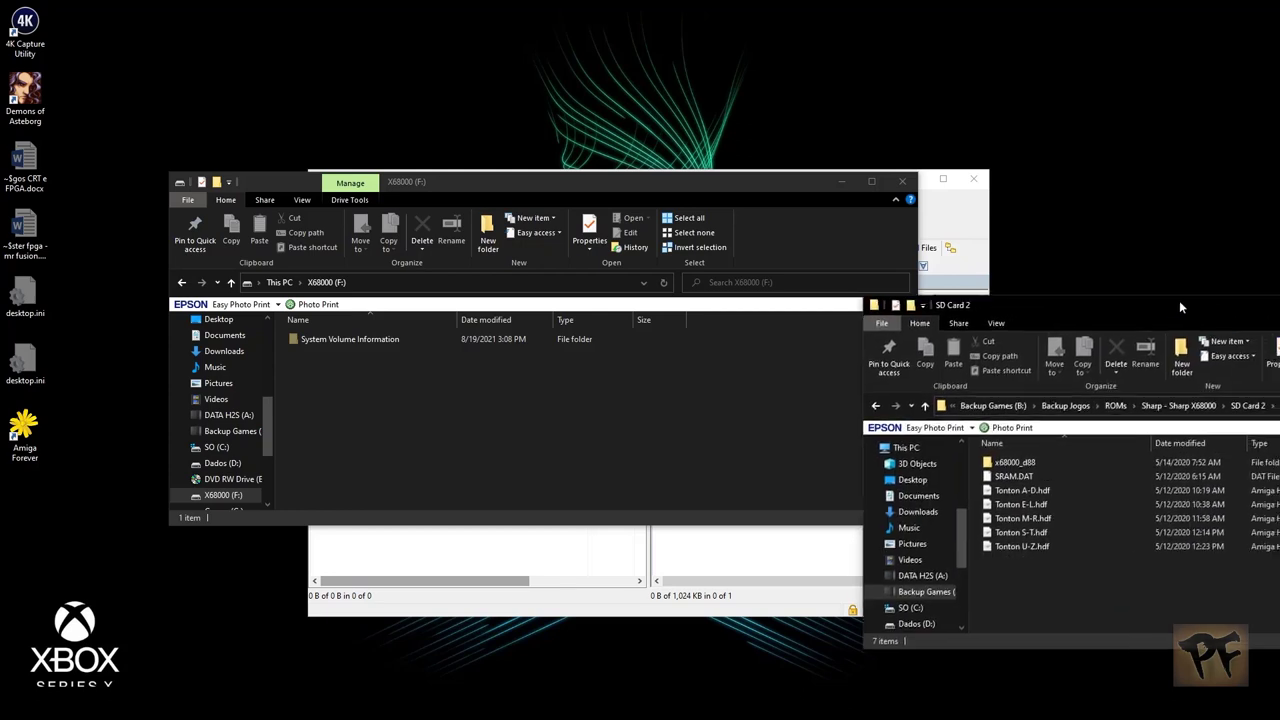
{"action": "left_click_drag", "start_coordinate": [1215, 298], "coordinate": [861, 240]}
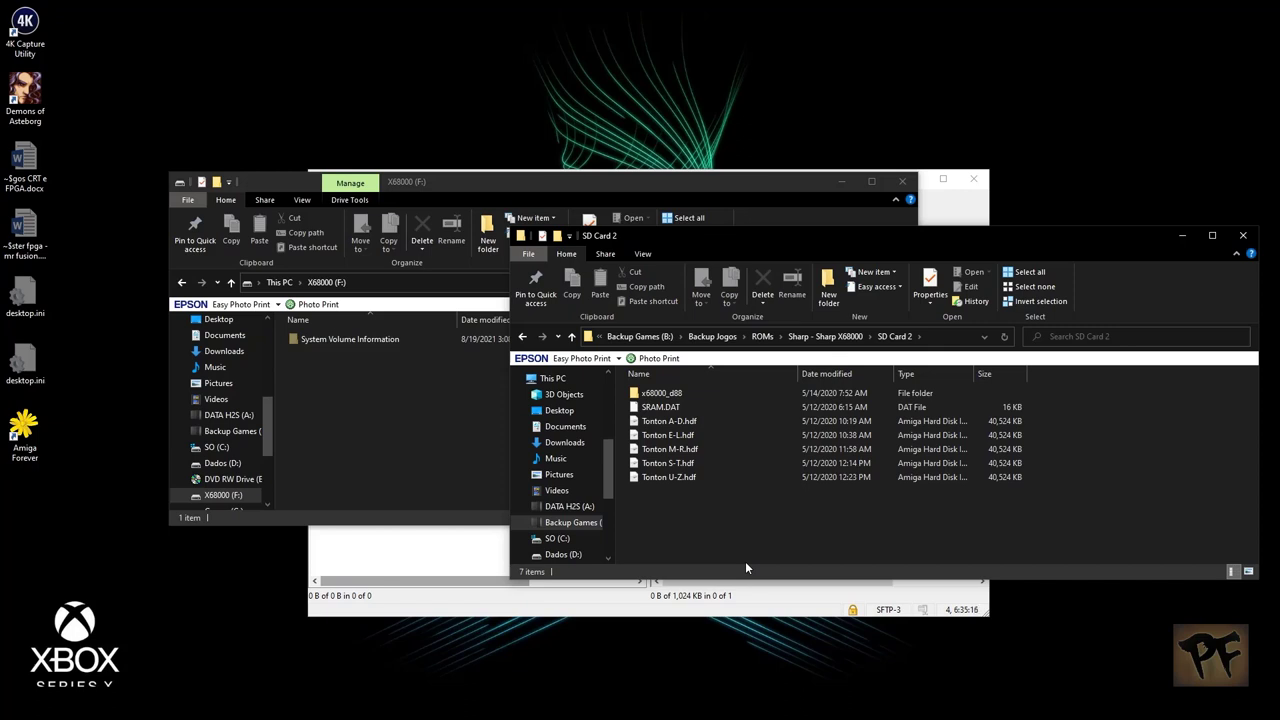
{"action": "left_click", "coordinate": [683, 394]}
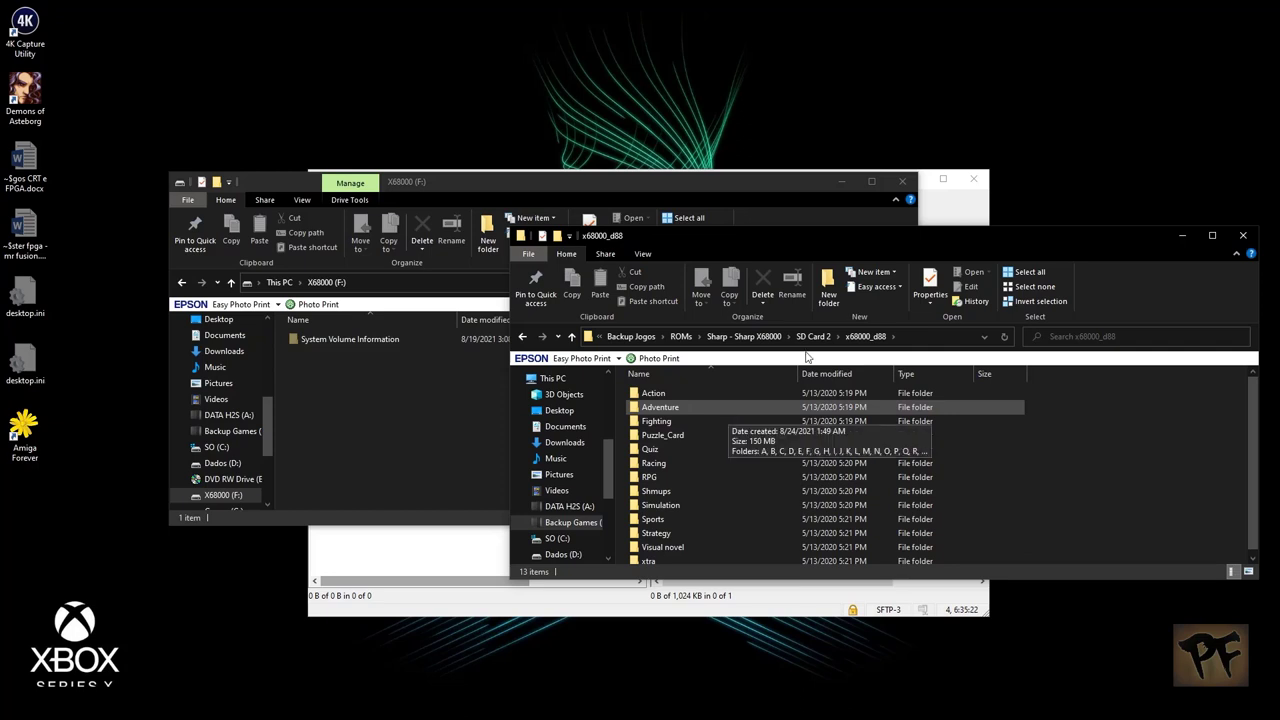
{"action": "left_click", "coordinate": [815, 337]}
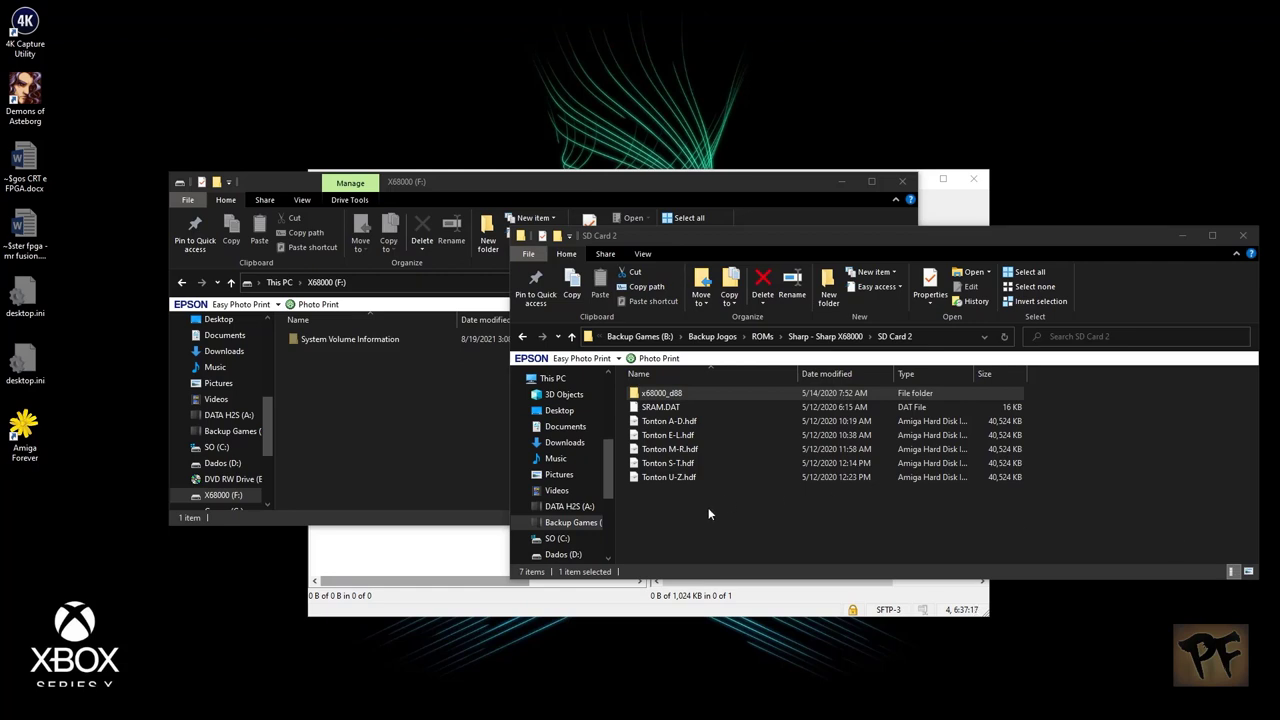
Copy the x68000_d88 folder, SRAM.DAT and the five Tonton .hdf images from SD Card 2 to the X68000 (F:) drive, and put both windows away.
{"action": "left_click_drag", "start_coordinate": [720, 516], "coordinate": [654, 396]}
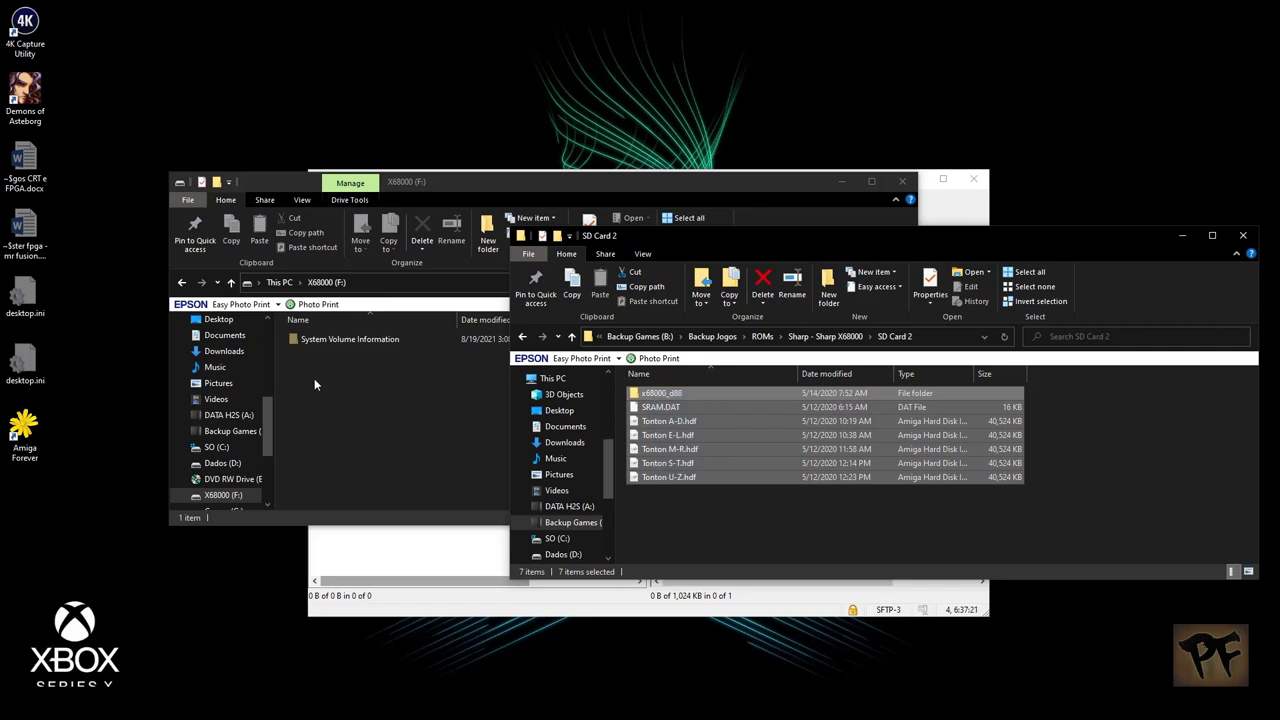
{"action": "left_click", "coordinate": [334, 414]}
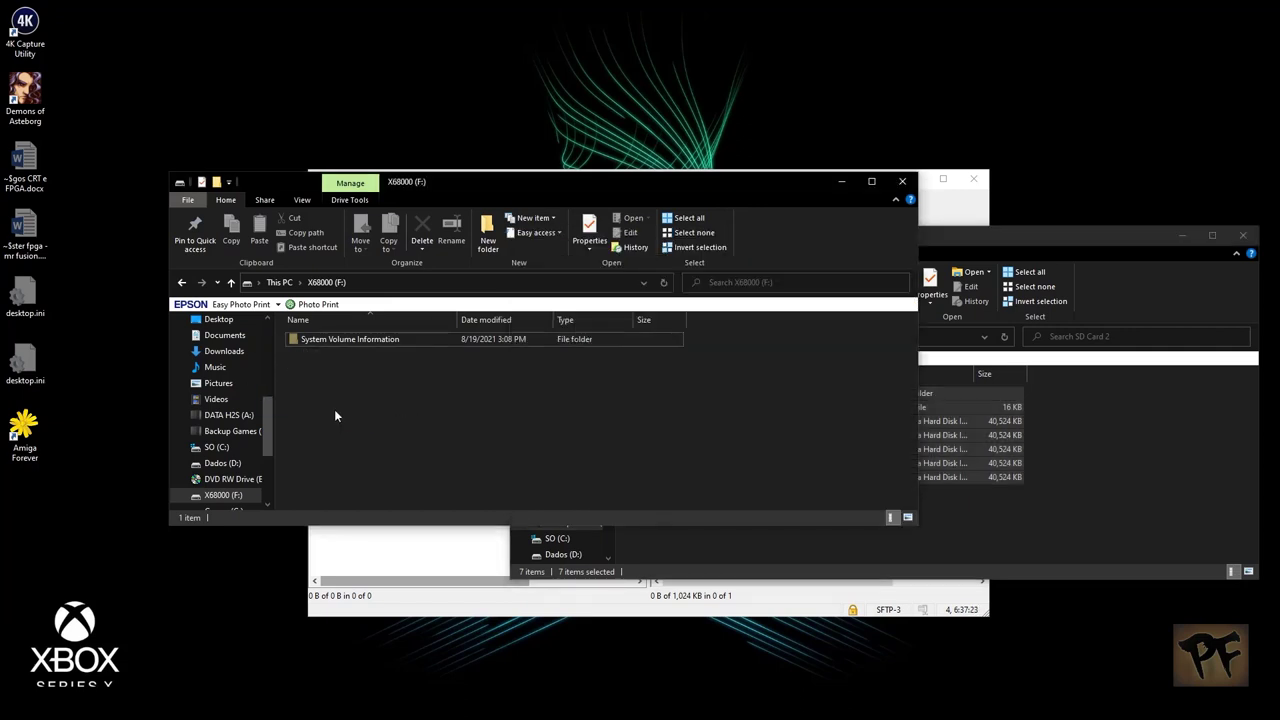
{"action": "key", "text": "ctrl+v"}
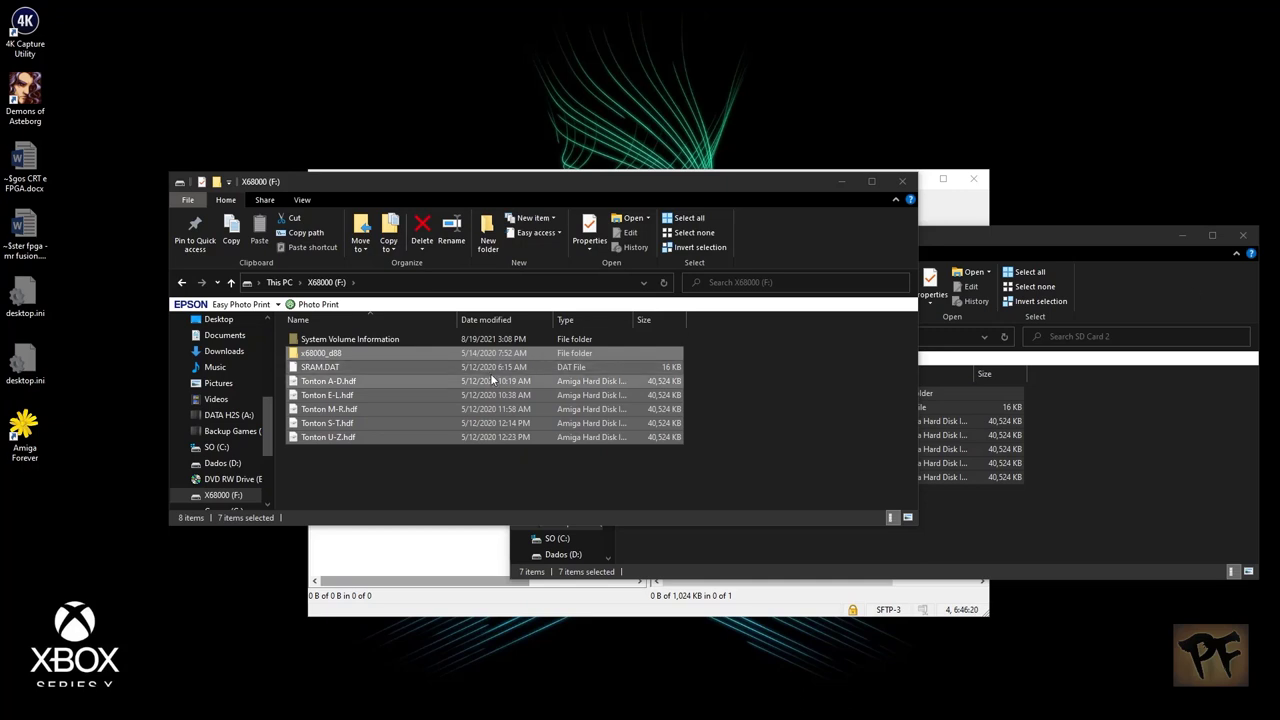
{"action": "left_click", "coordinate": [903, 182]}
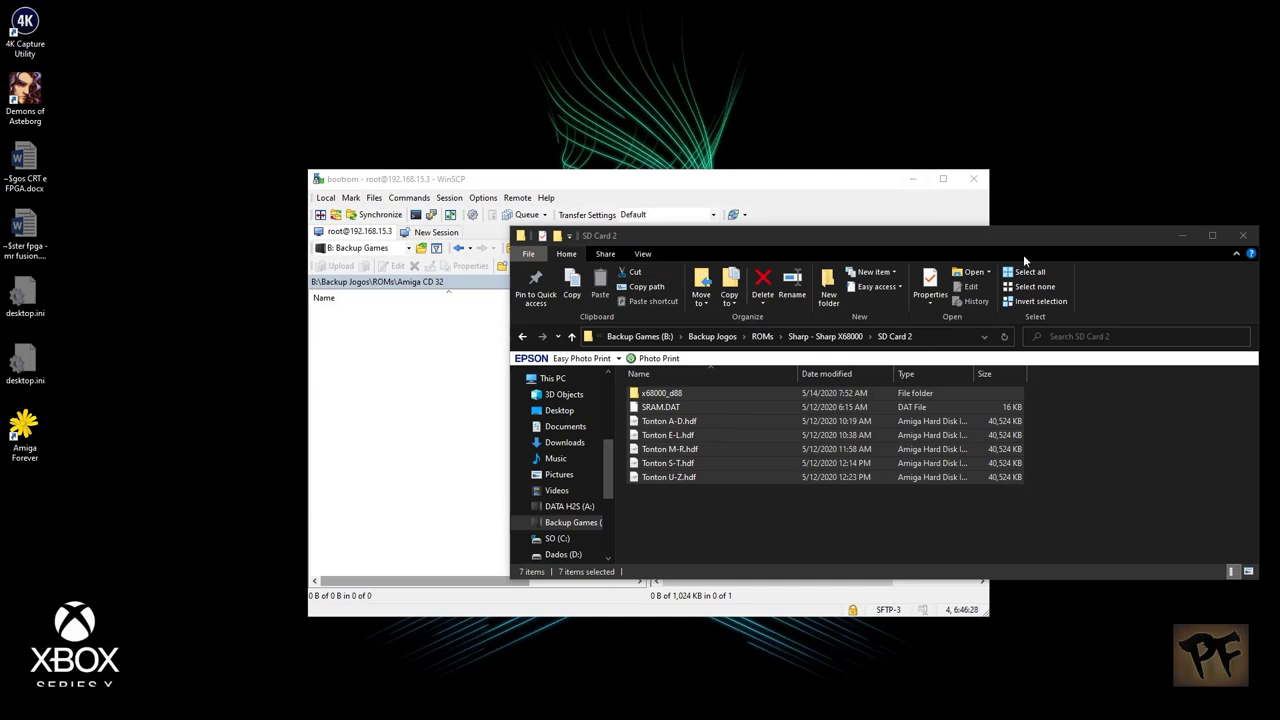
{"action": "key", "text": "super+Down"}
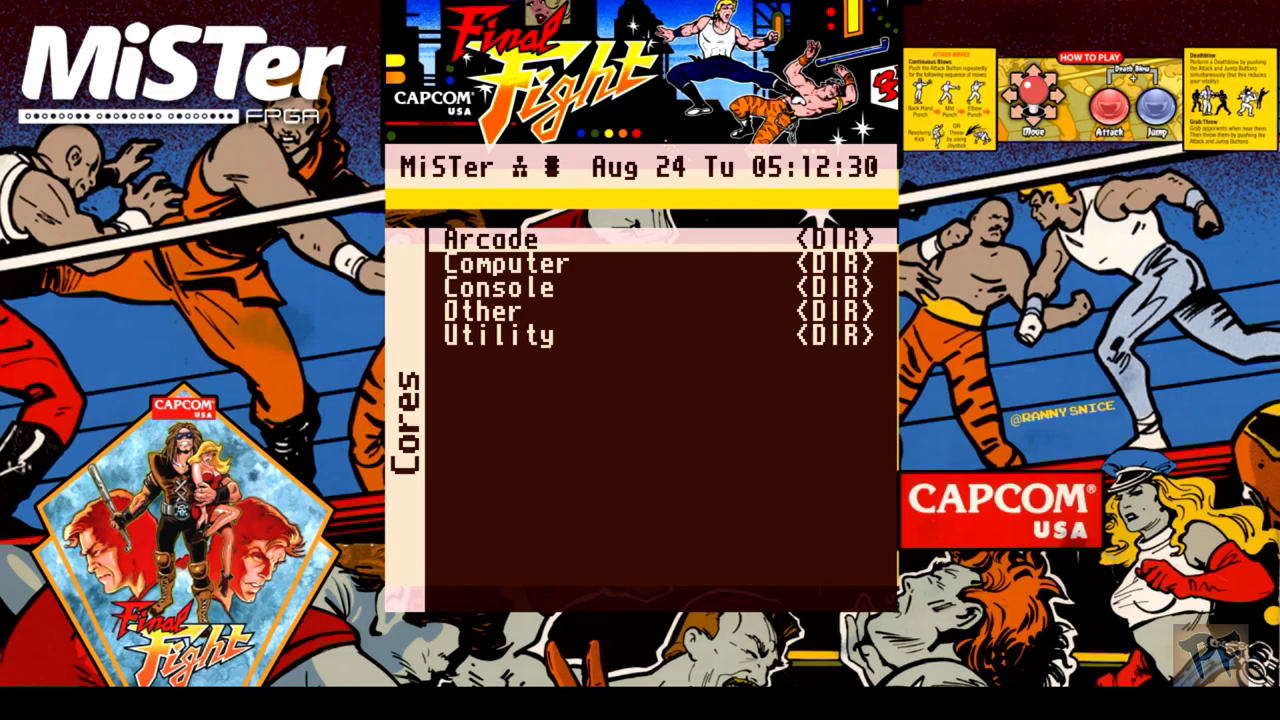
On the MiSTer, load the F68kMiSTer core from the Computer cores folder.
{"action": "key", "text": "Down"}
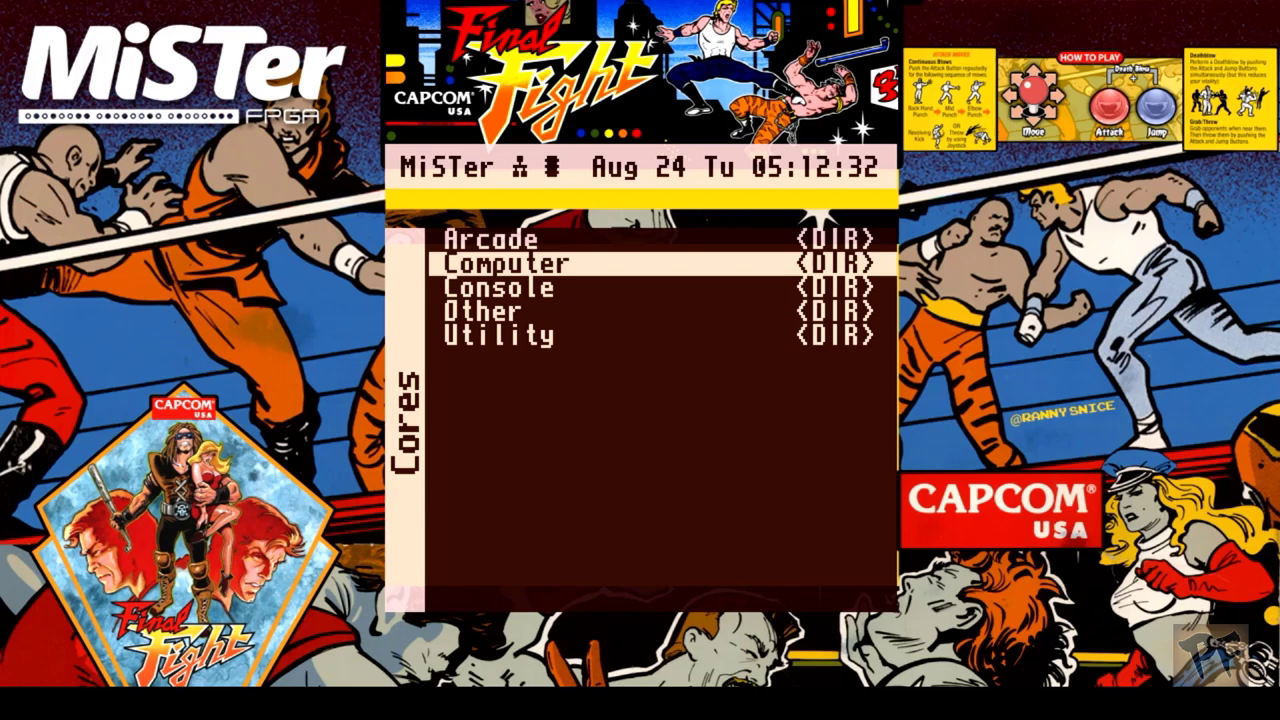
{"action": "key", "text": "Return"}
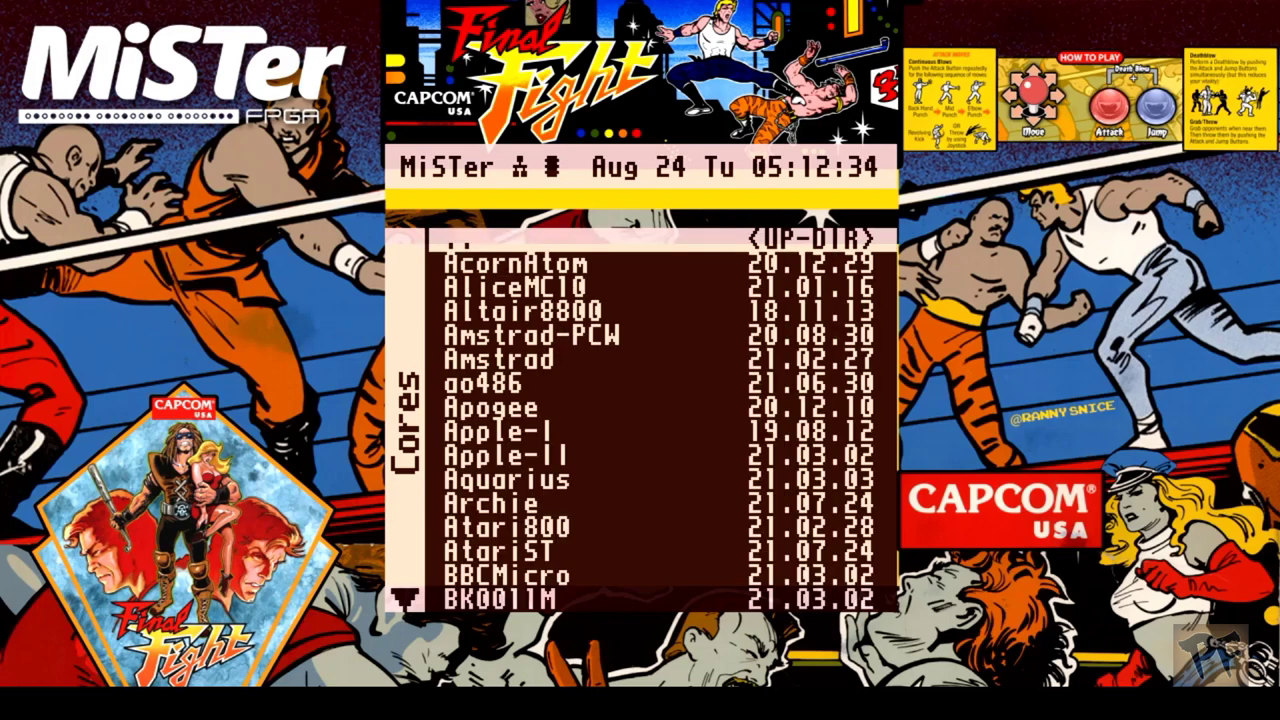
{"action": "key", "text": "Down"}
{"action": "key", "text": "Down"}
{"action": "key", "text": "Down"}
{"action": "key", "text": "Down"}
{"action": "key", "text": "Down"}
{"action": "key", "text": "Down"}
{"action": "key", "text": "Down"}
{"action": "key", "text": "Down"}
{"action": "key", "text": "Down"}
{"action": "key", "text": "Down"}
{"action": "key", "text": "Down"}
{"action": "key", "text": "Down"}
{"action": "key", "text": "Down"}
{"action": "key", "text": "Down"}
{"action": "key", "text": "Down"}
{"action": "key", "text": "Down"}
{"action": "key", "text": "Down"}
{"action": "key", "text": "Down"}
{"action": "key", "text": "Down"}
{"action": "key", "text": "Down"}
{"action": "key", "text": "Down"}
{"action": "key", "text": "Down"}
{"action": "key", "text": "Down"}
{"action": "key", "text": "Up"}
{"action": "key", "text": "Up"}
{"action": "key", "text": "Up"}
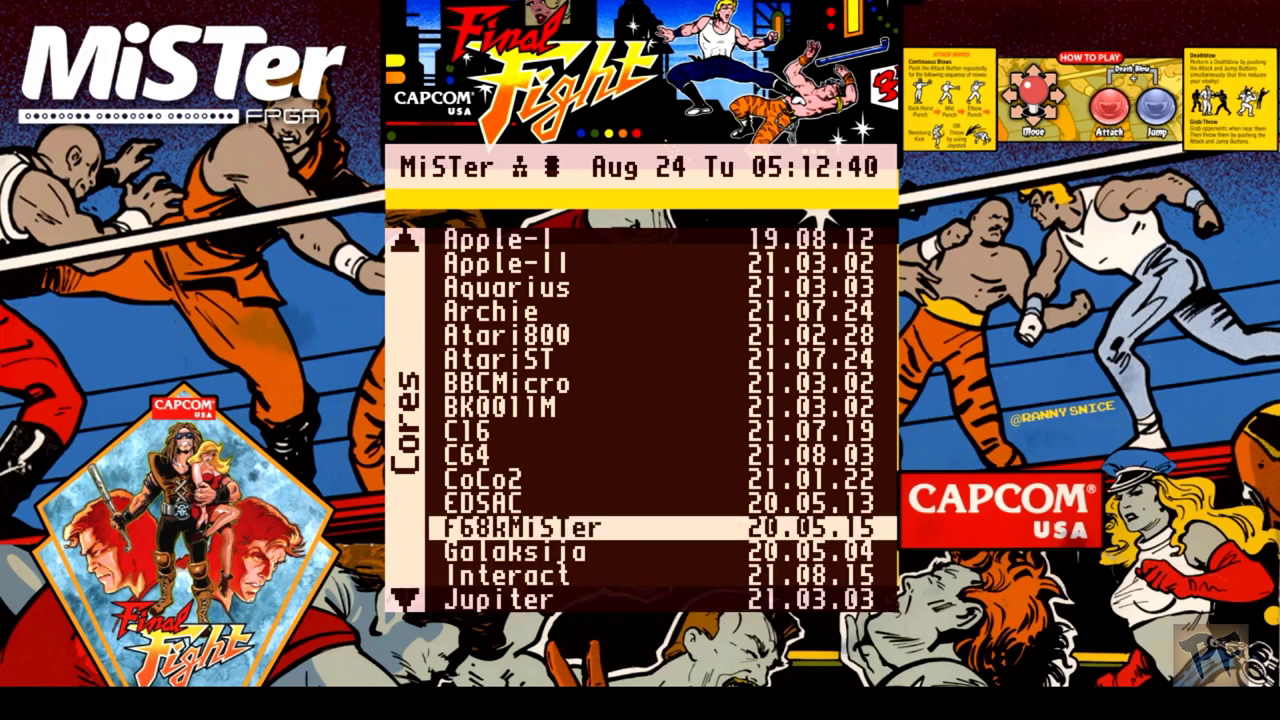
{"action": "key", "text": "Return"}
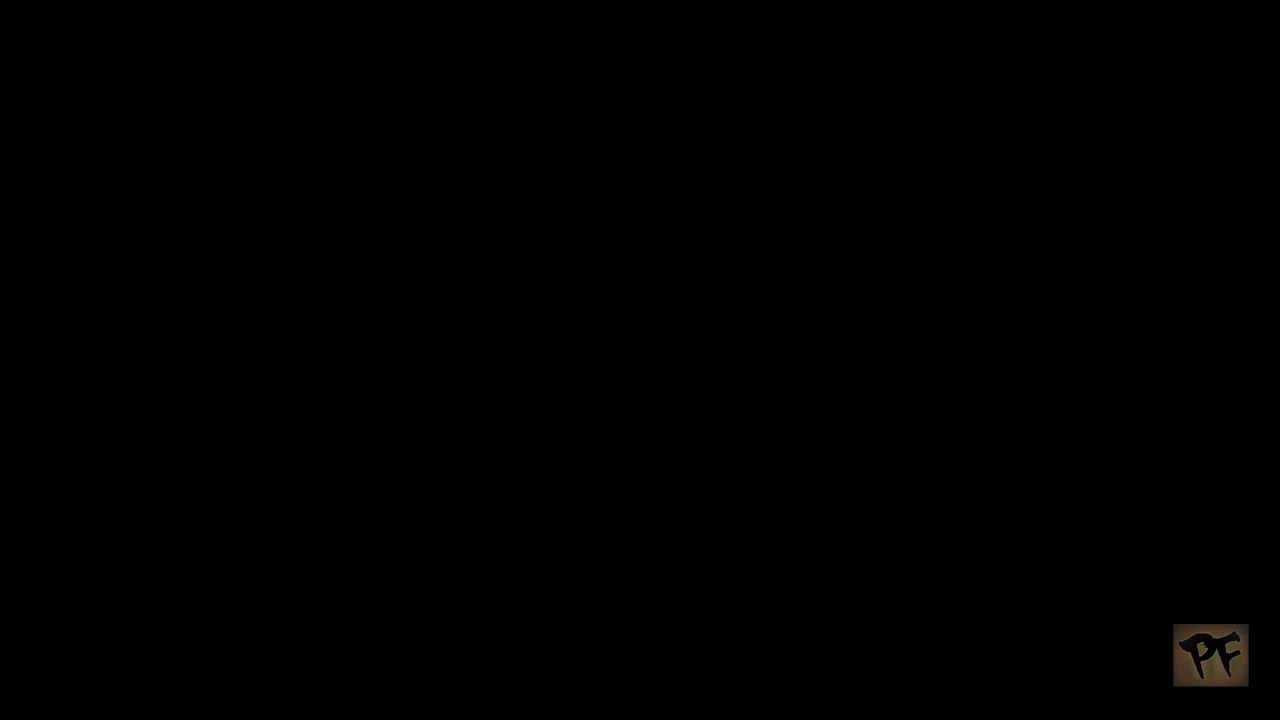
Open the X68000 core's on-screen options and move the selection down to NMI.
{"action": "key", "text": "F12"}
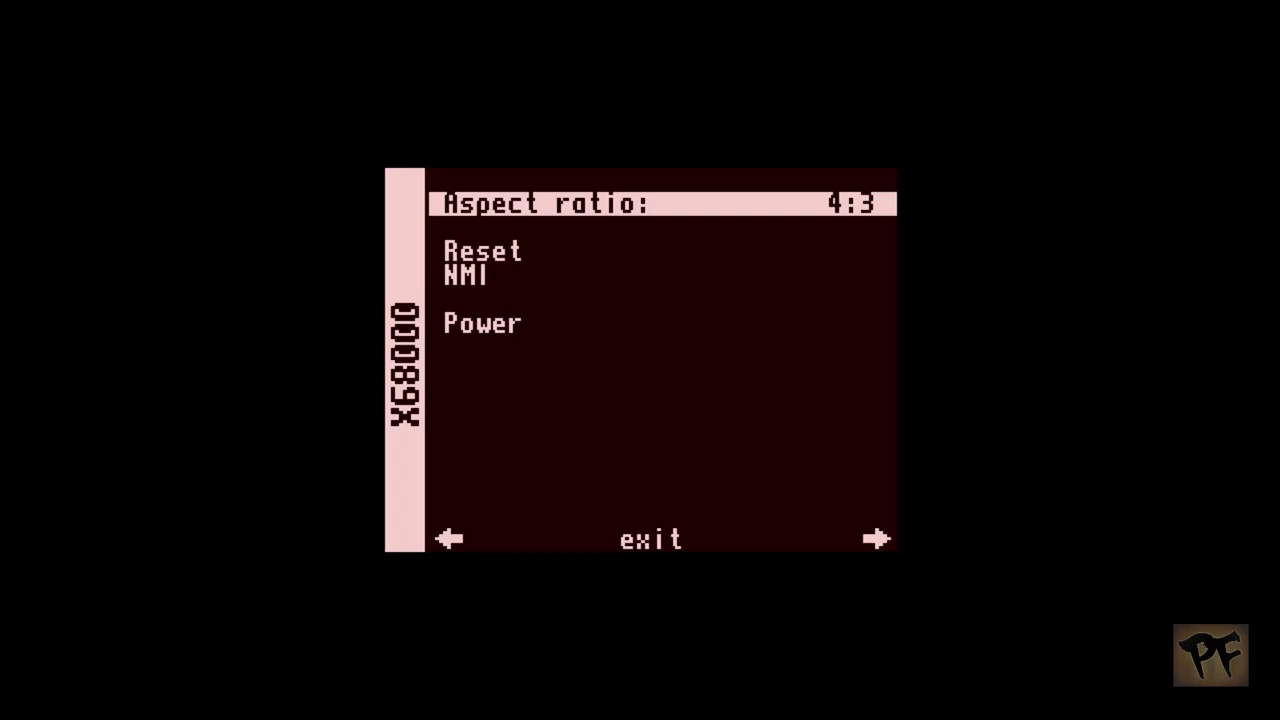
{"action": "key", "text": "Down"}
{"action": "key", "text": "Down"}
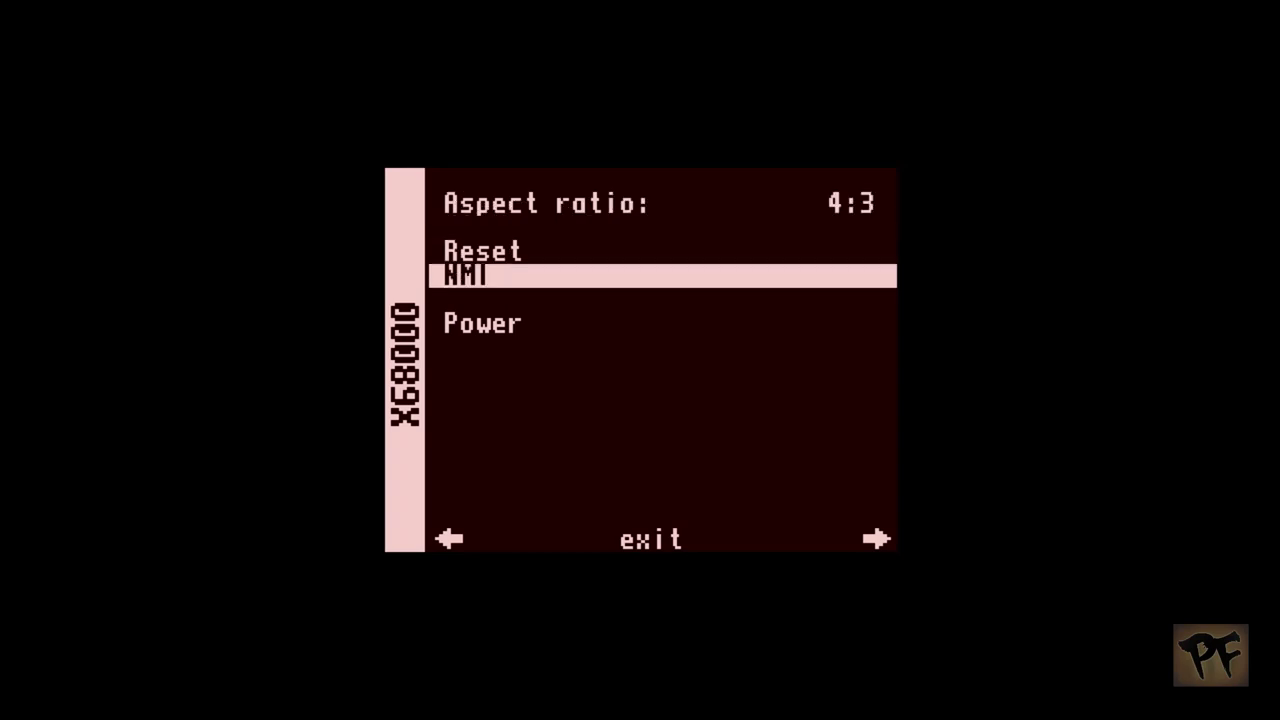